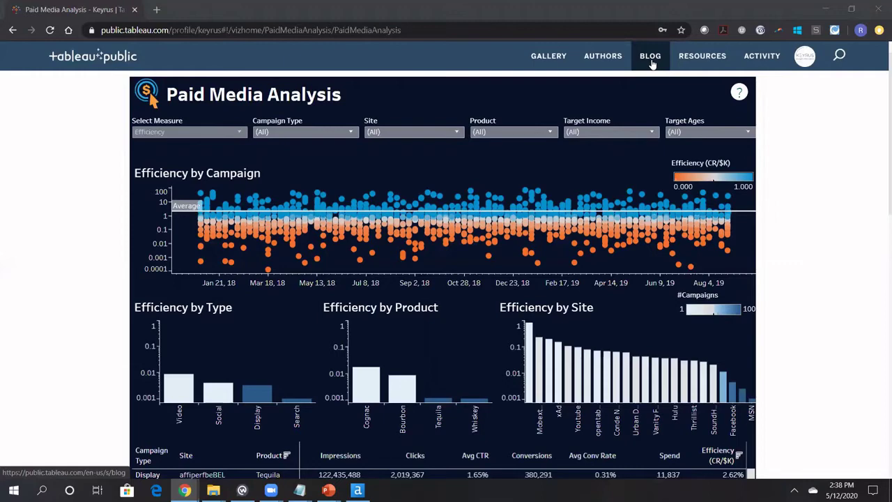
Review which measures the dashboard offers for analysis.
click(196, 133)
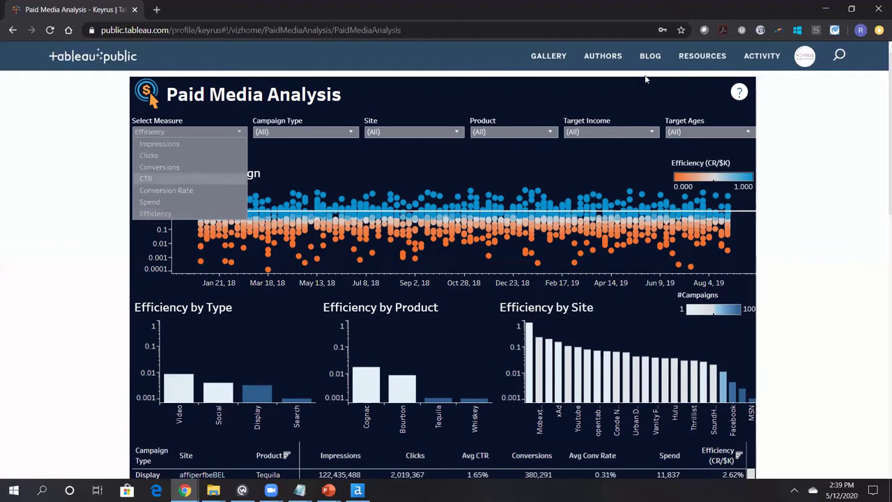
click(670, 83)
mouse_move(737, 93)
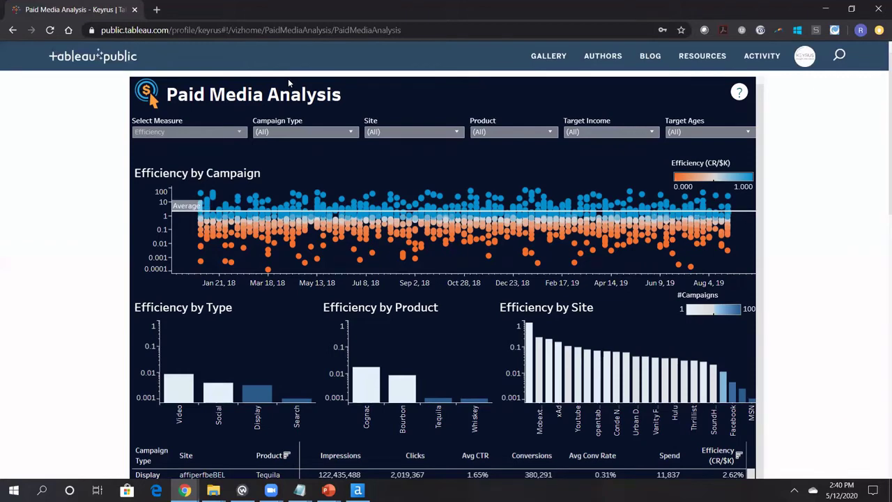
click(240, 133)
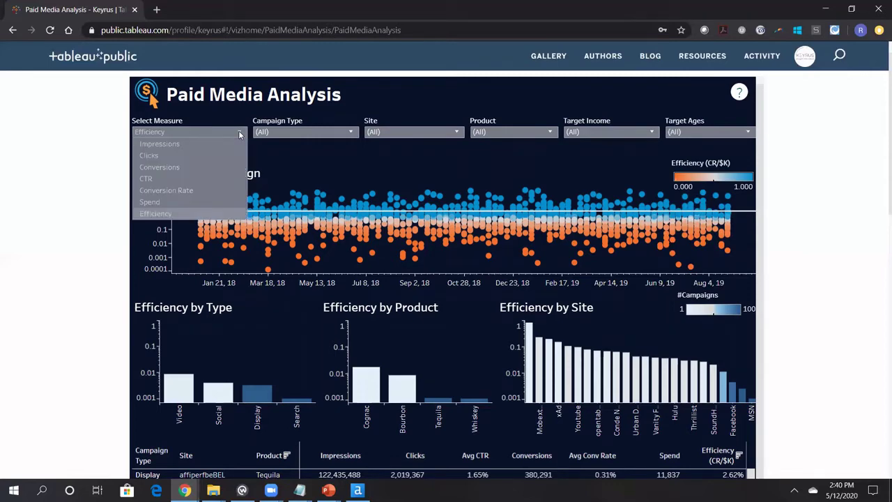
click(239, 134)
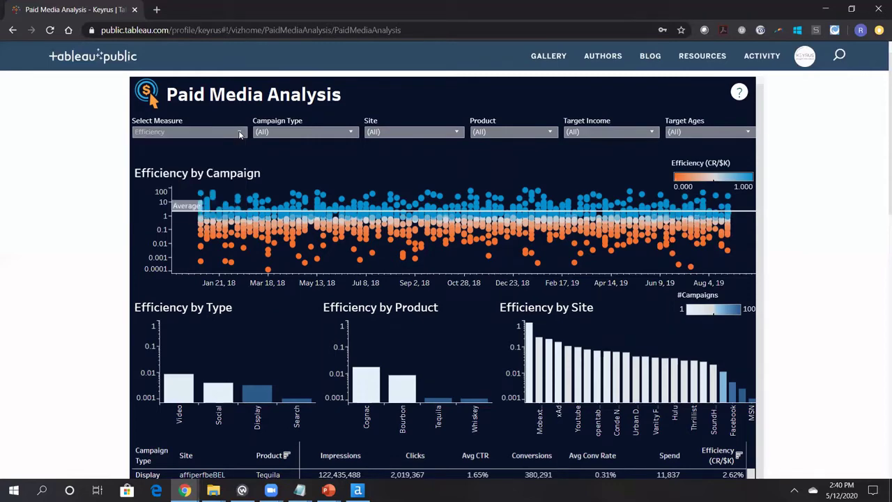
Review the available choices in the Campaign Type, Site, Product, Target Income and Target Ages filters.
click(351, 133)
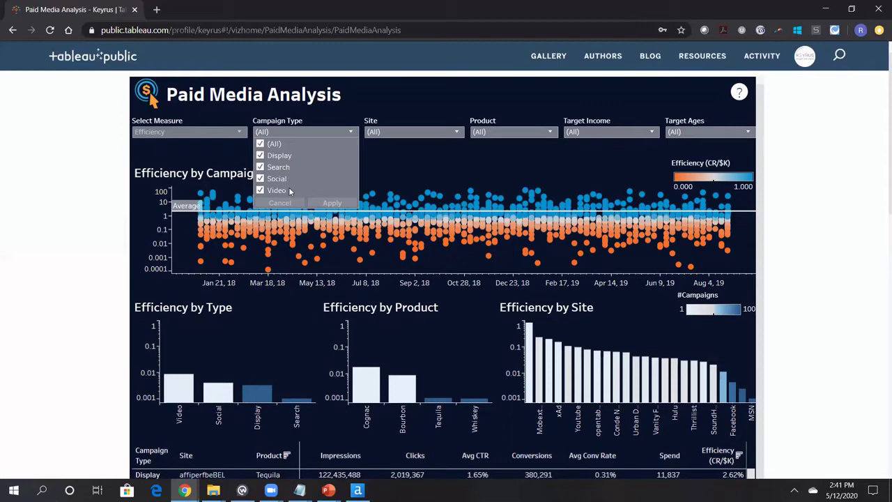
click(388, 82)
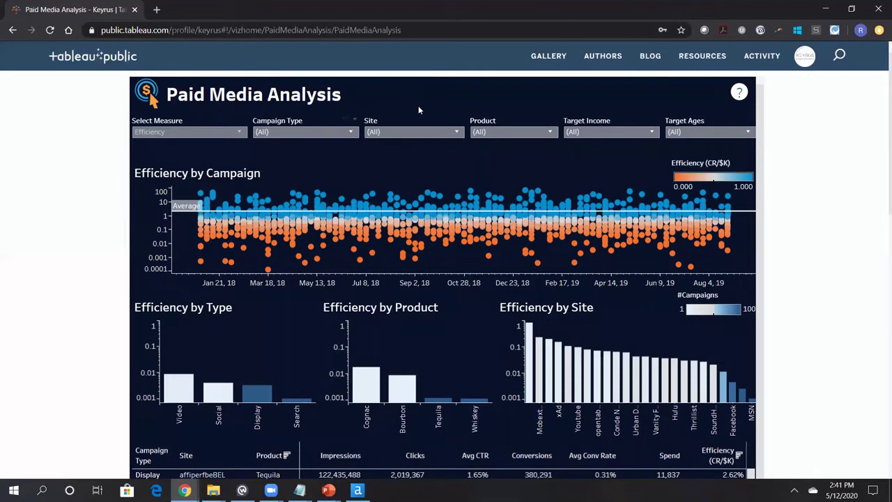
click(458, 132)
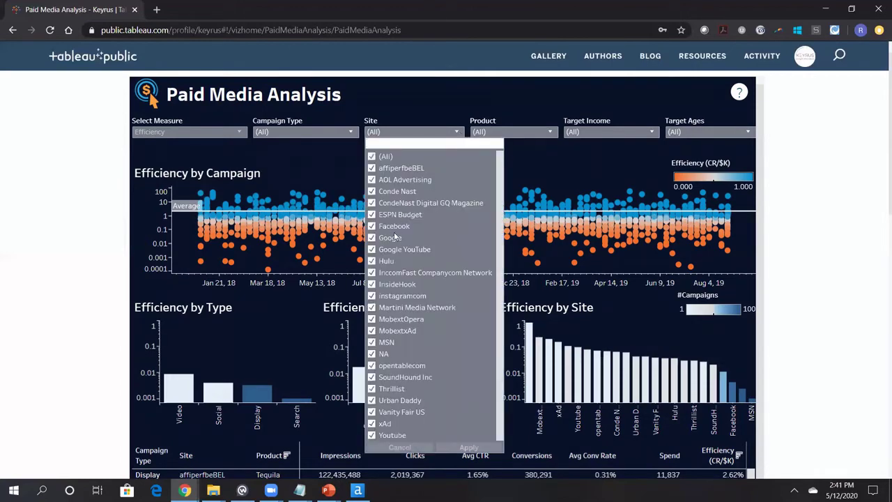
click(495, 87)
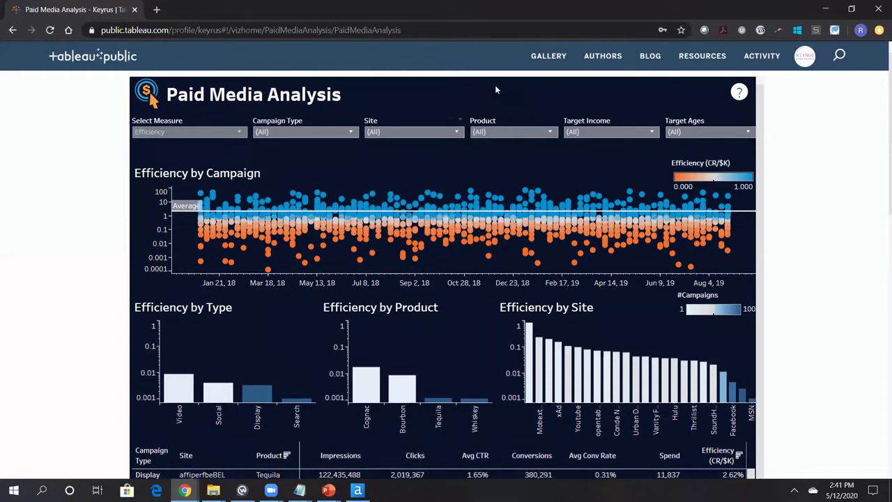
click(549, 133)
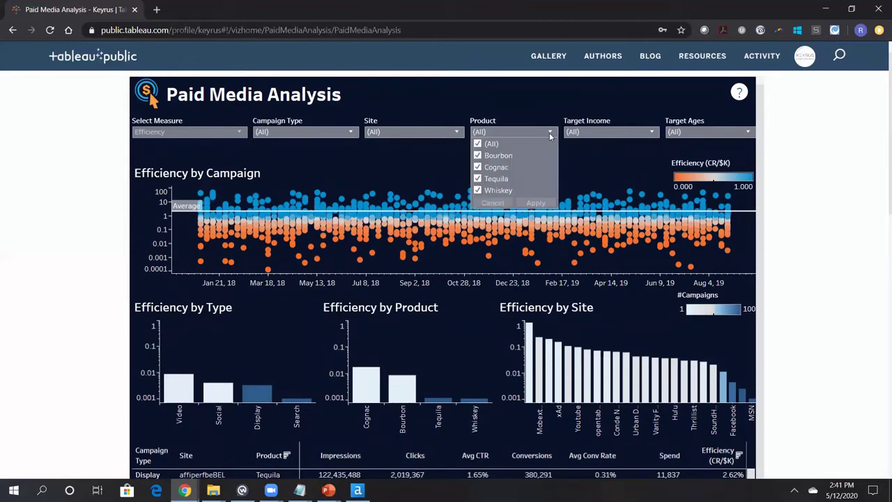
click(550, 132)
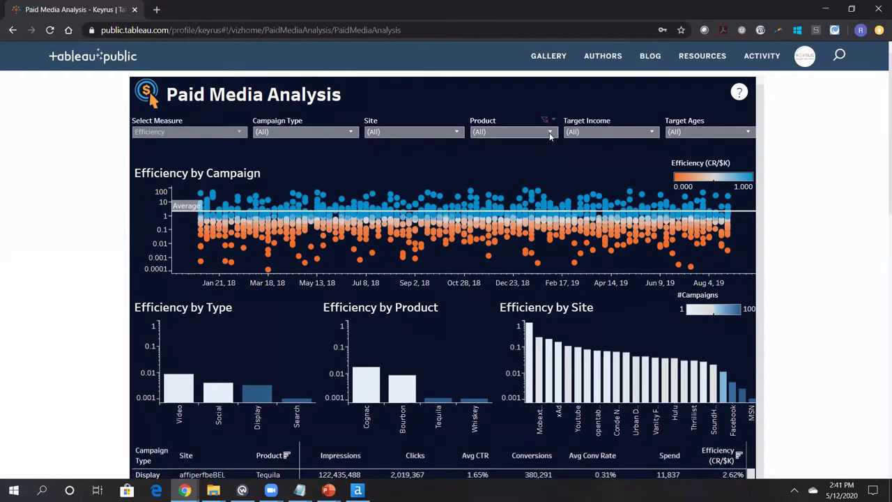
click(625, 136)
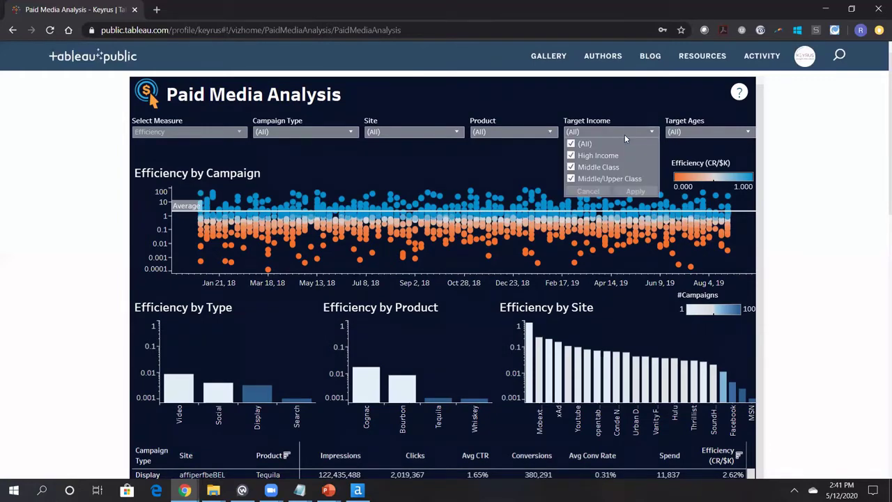
click(625, 134)
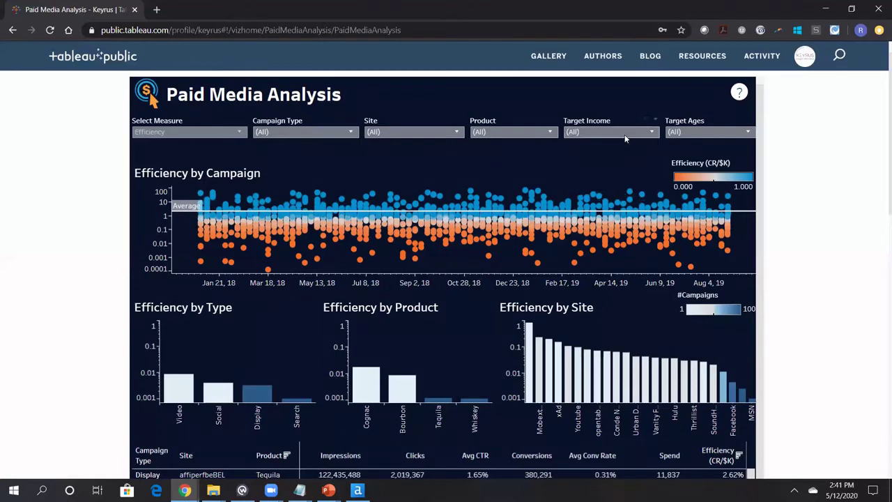
click(698, 130)
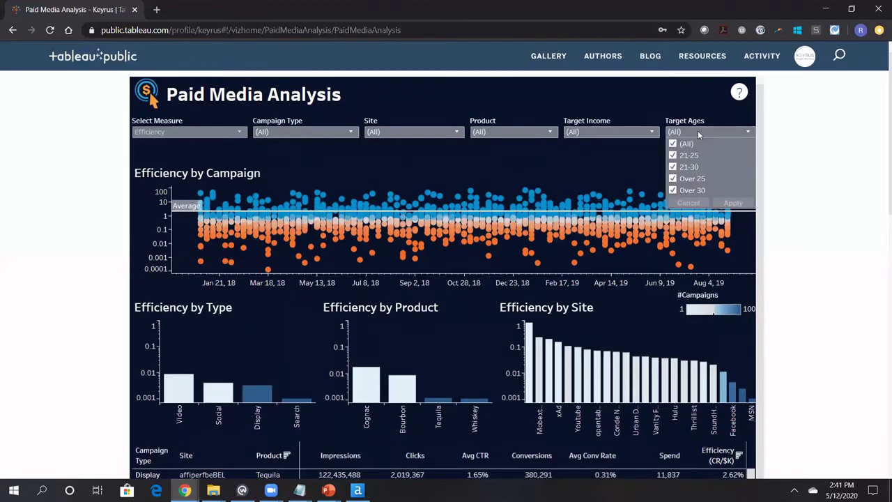
click(698, 131)
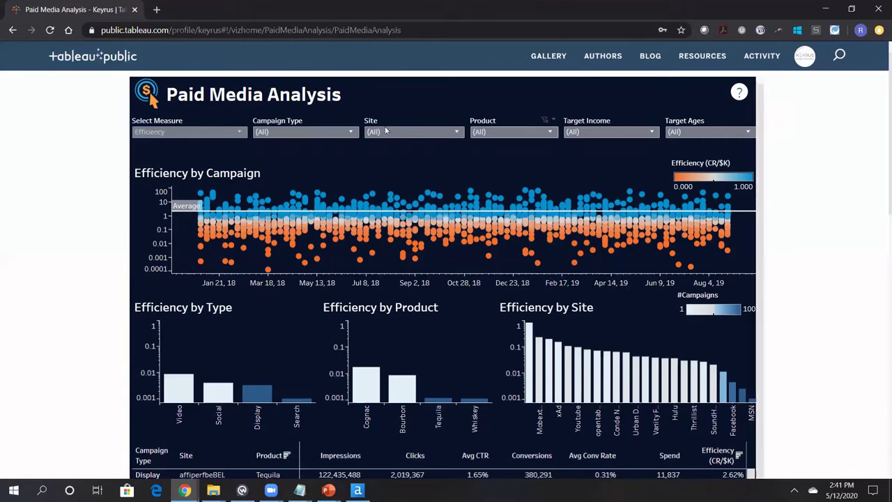
Examine the Efficiency by Campaign chart, the breakdown charts by type, product and site, and the detail table.
mouse_move(256, 198)
mouse_move(428, 193)
mouse_move(432, 220)
scroll(808, 290, down, 3)
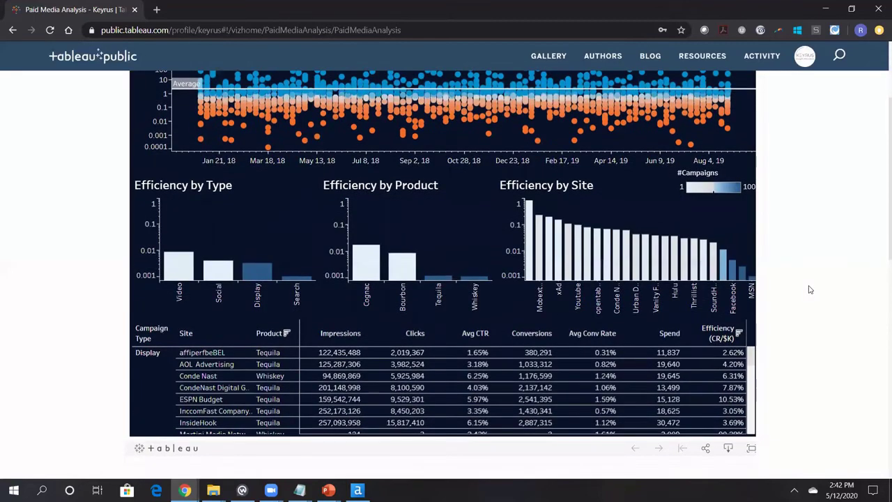
scroll(810, 290, up, 3)
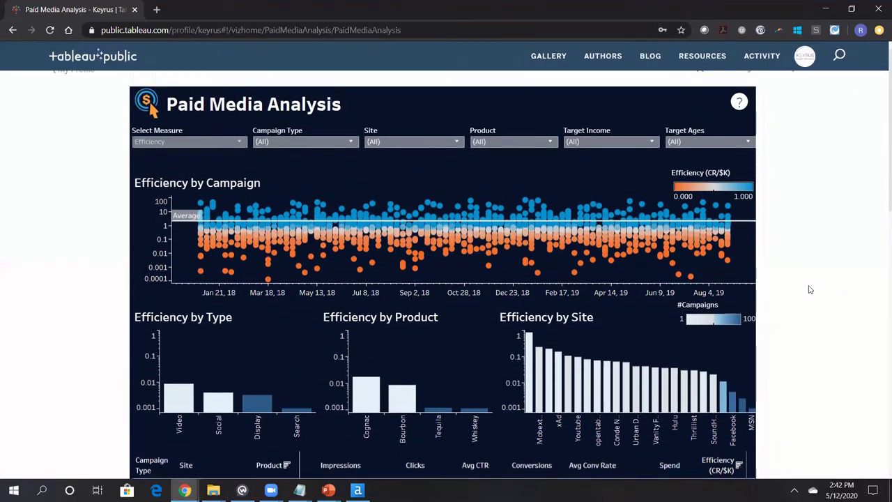
scroll(810, 290, down, 1)
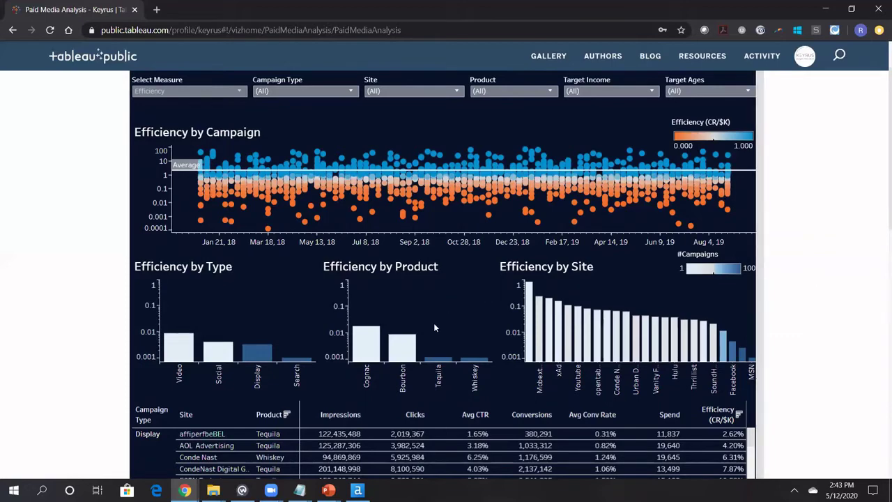
mouse_move(434, 360)
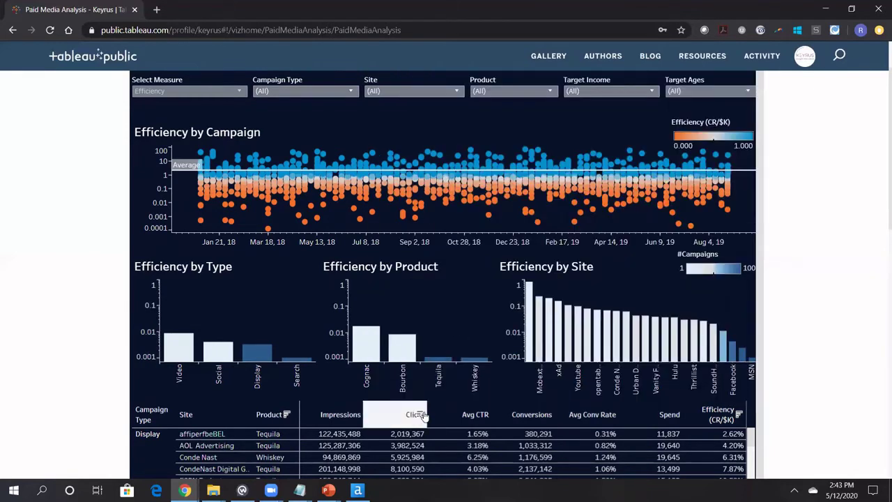
mouse_move(474, 361)
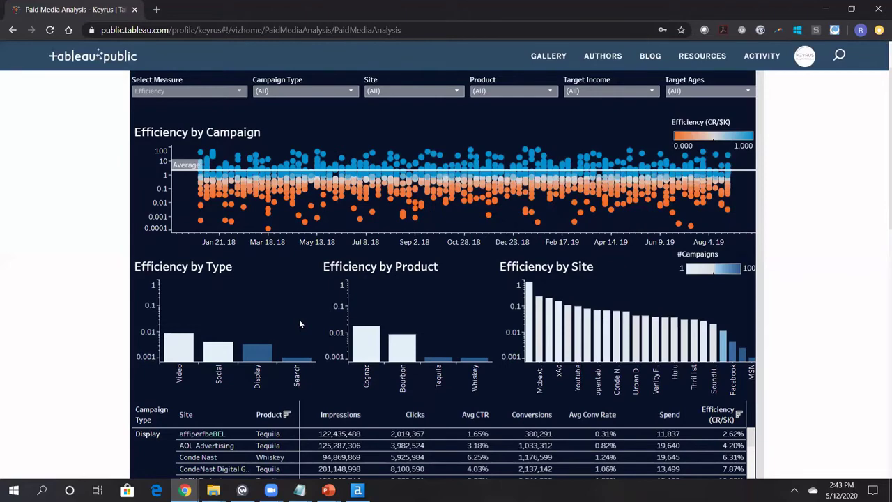
Inspect the product and target breakdowns of the Display, Search, Video and Social bars in Efficiency by Type.
mouse_move(255, 354)
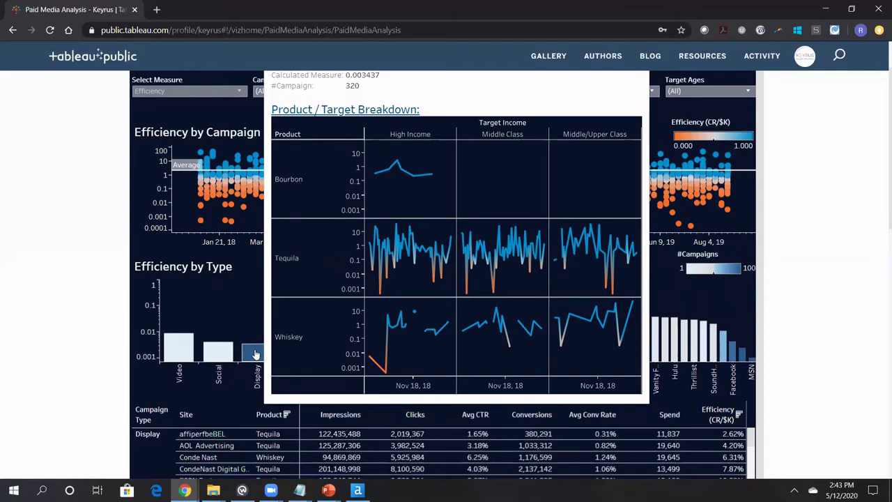
mouse_move(296, 361)
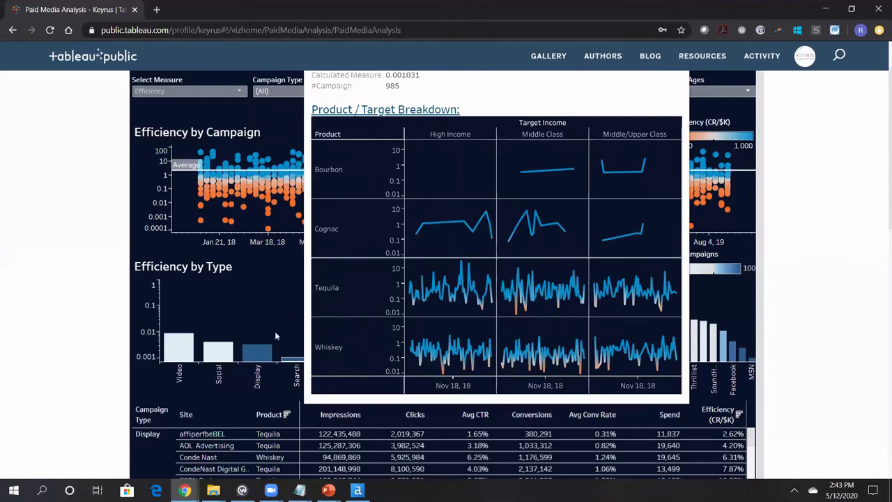
mouse_move(179, 342)
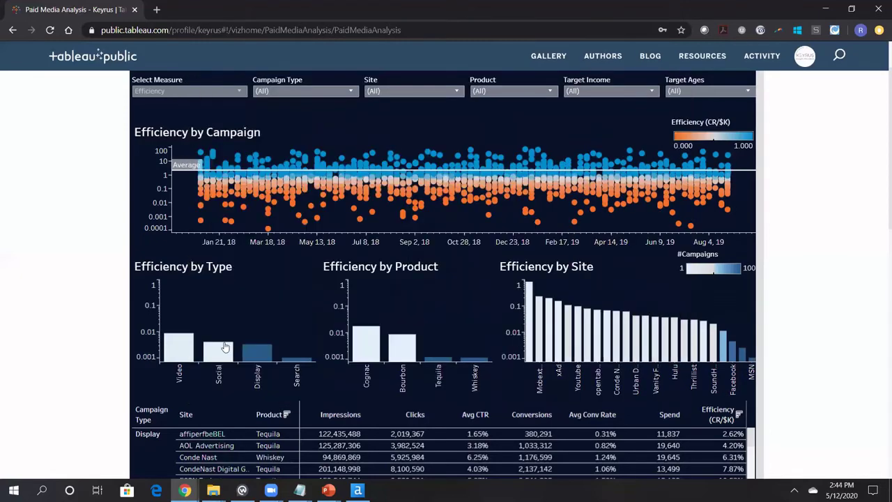
mouse_move(225, 352)
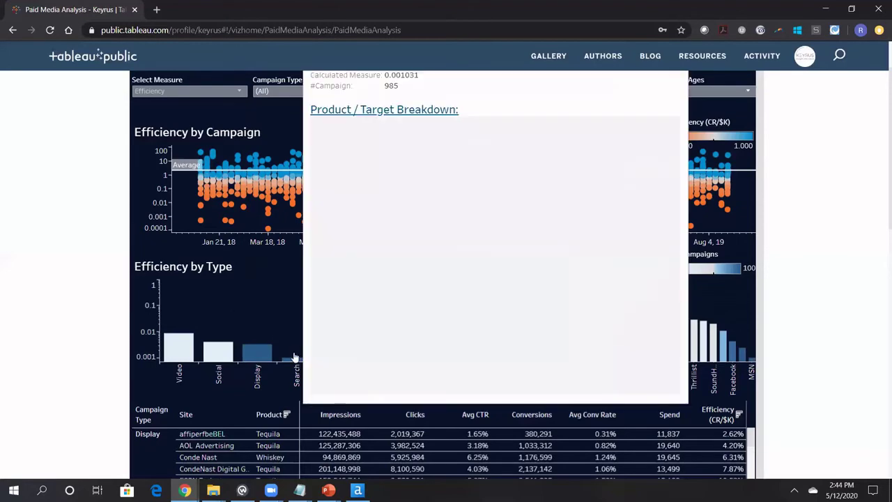
Filter the dashboard to the Search campaign type and the Tequila and Whiskey products using their chart bars.
click(294, 360)
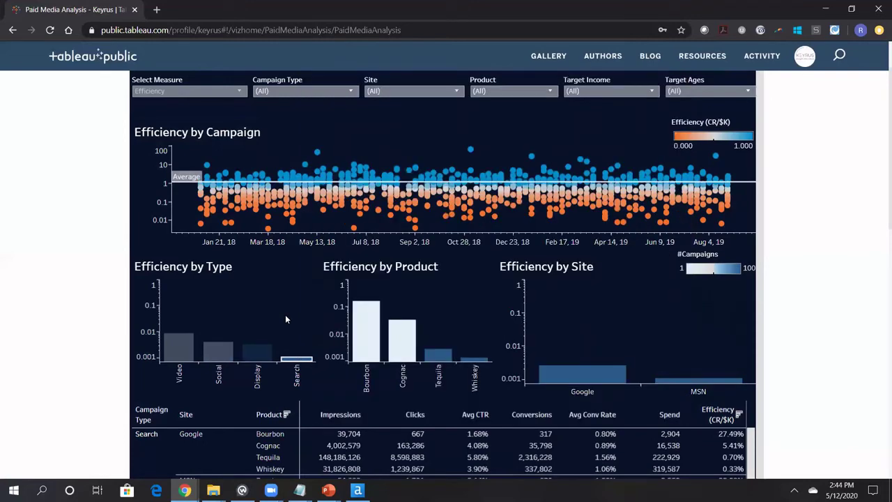
drag(428, 323, 495, 364)
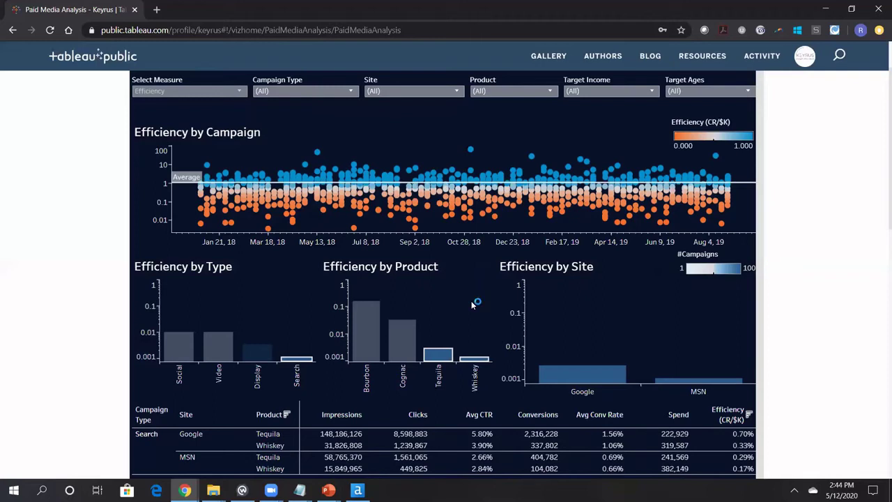
View the filtered charts with Spend as the measure and with Impressions as the measure.
click(201, 94)
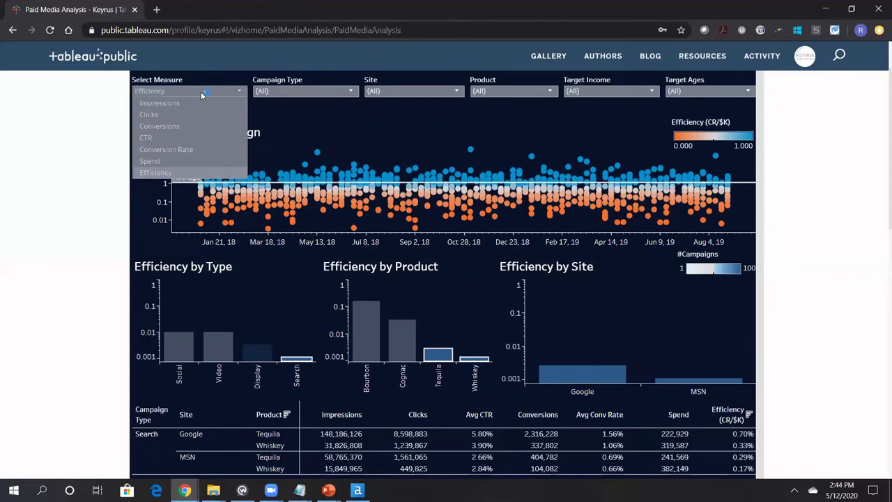
click(158, 160)
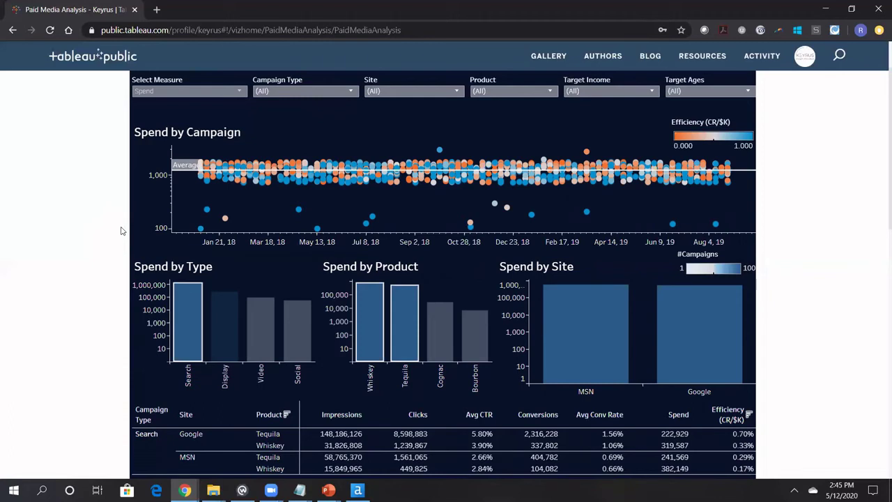
click(164, 91)
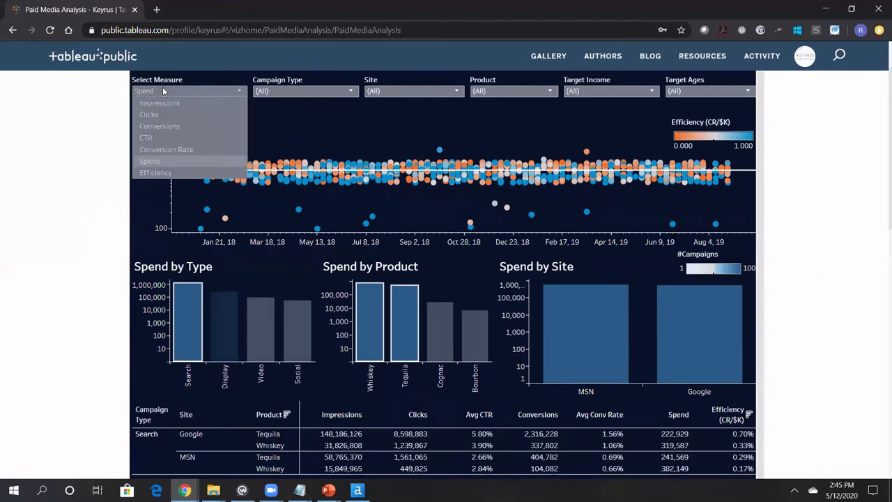
click(161, 103)
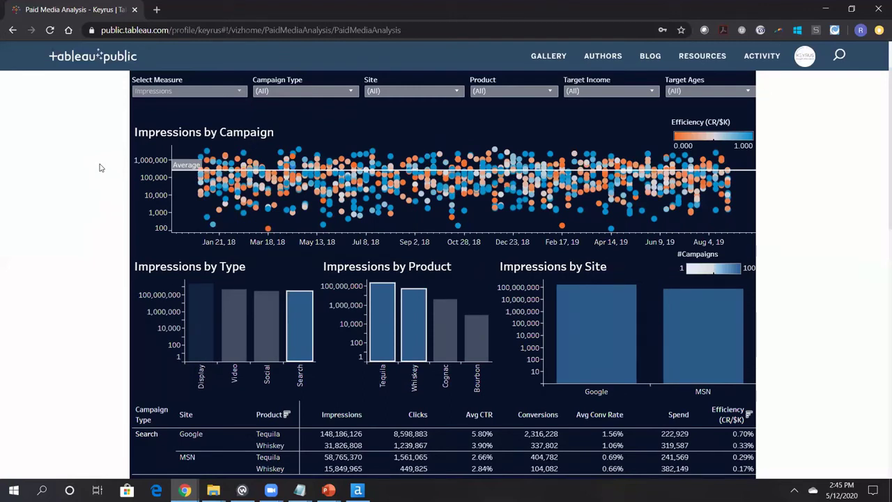
View the filtered charts with Clicks as the measure and with Conversions as the measure.
click(159, 94)
click(155, 114)
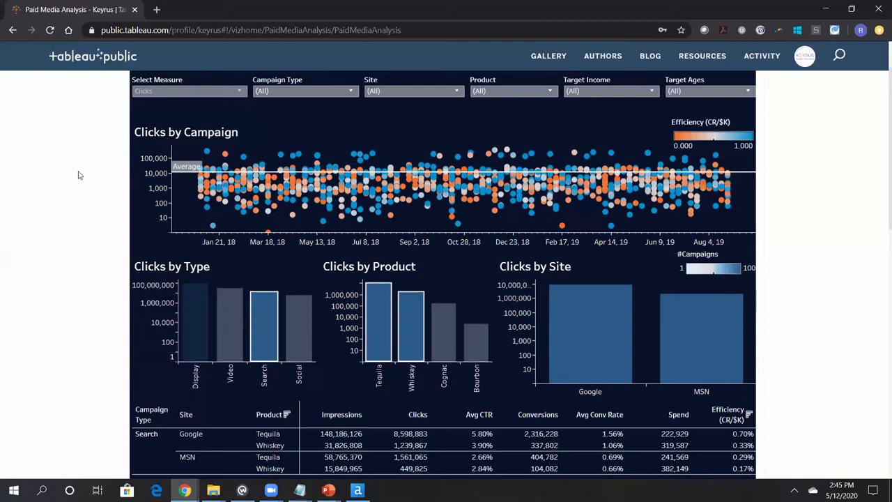
click(163, 91)
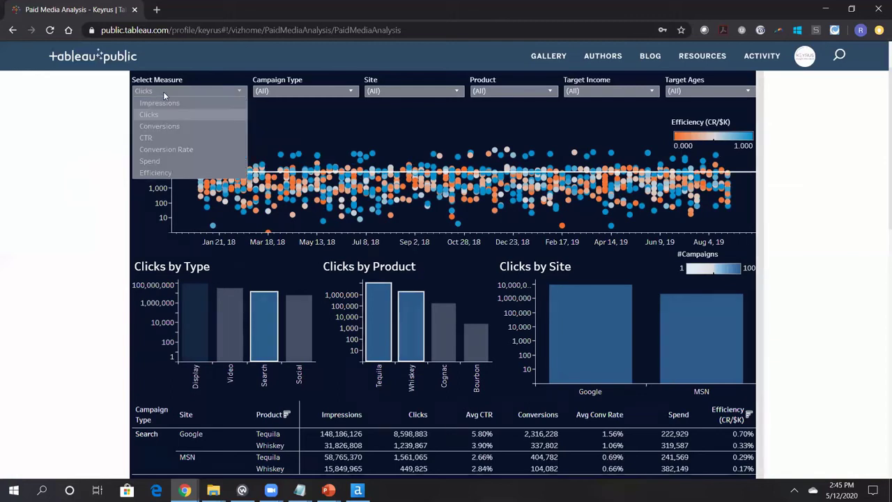
click(159, 126)
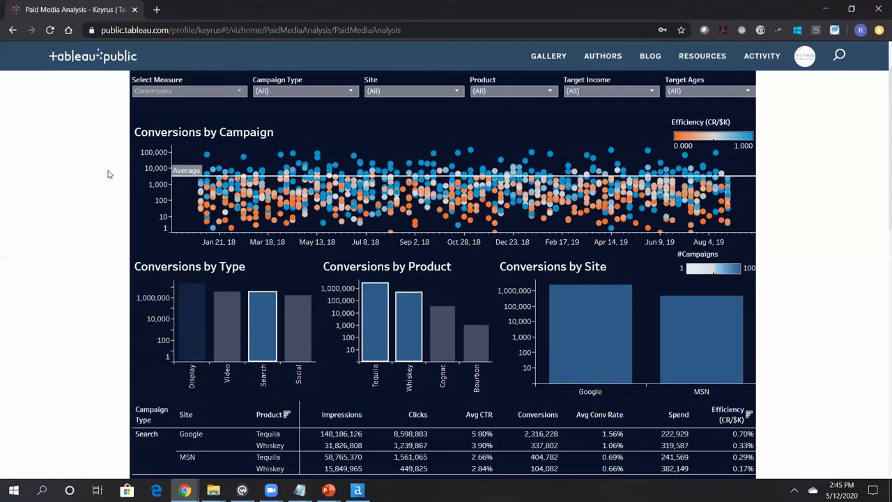
Set the measure to Conversion Rate and inspect the product and target breakdown of the Google site bar.
click(163, 94)
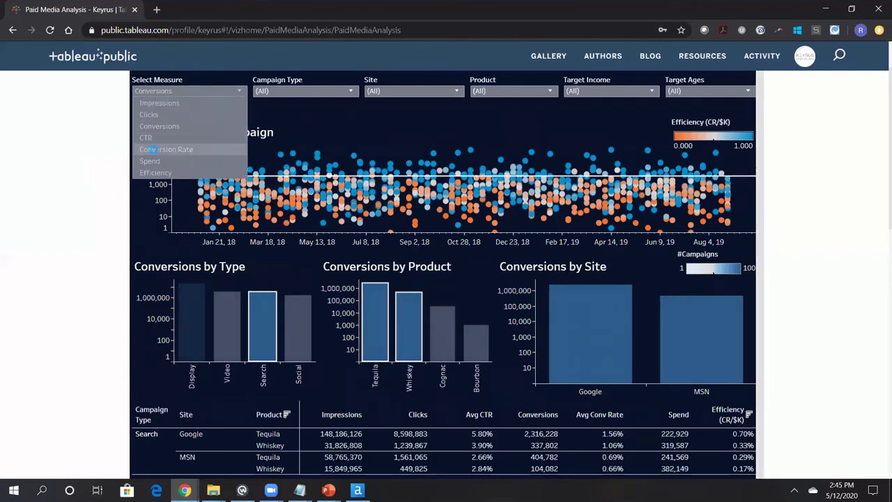
click(154, 149)
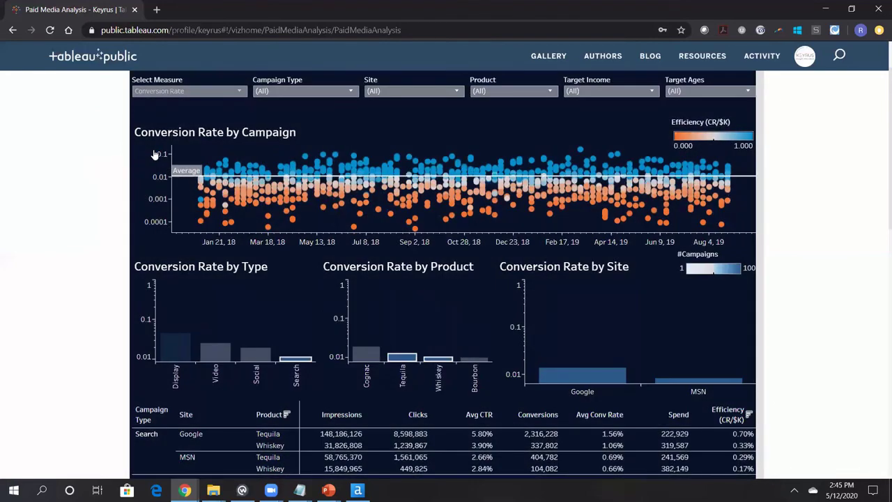
mouse_move(602, 375)
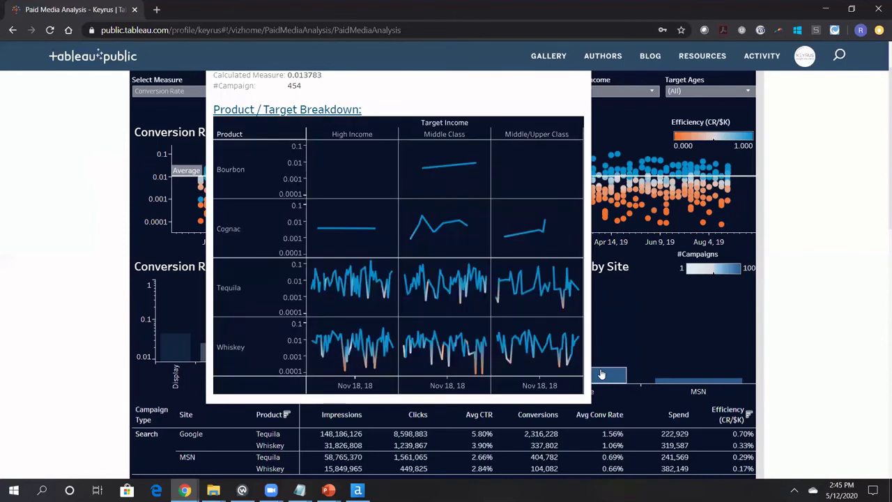
Set the measure to Efficiency and review the efficiency charts and the summary table for the filtered Search campaigns by site and product.
click(178, 91)
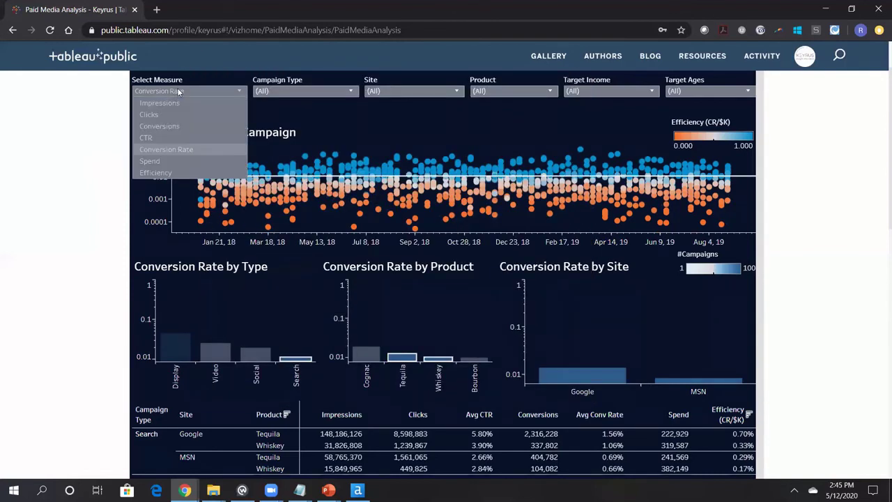
click(153, 173)
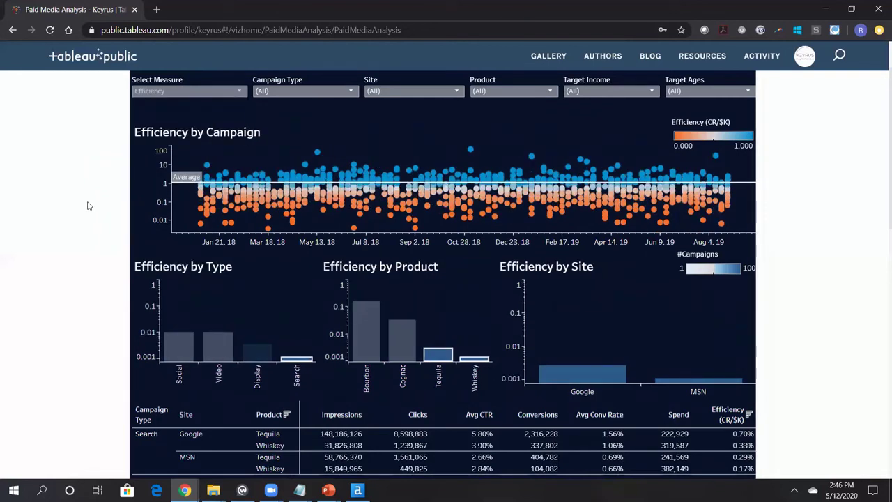
scroll(859, 306, down, 1)
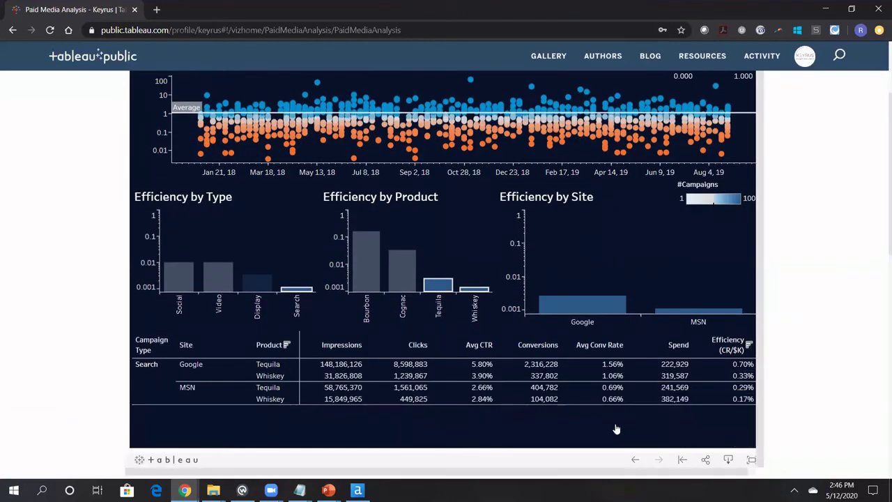
mouse_move(635, 376)
scroll(832, 286, up, 1)
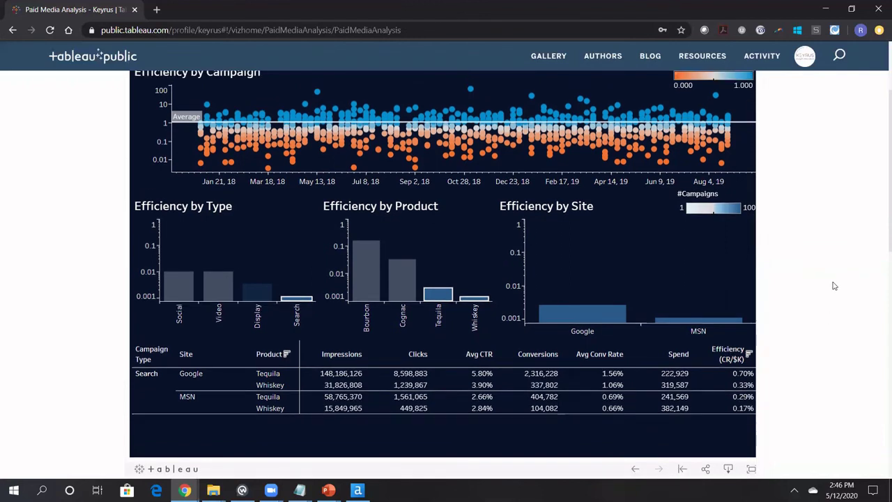
scroll(832, 285, up, 1)
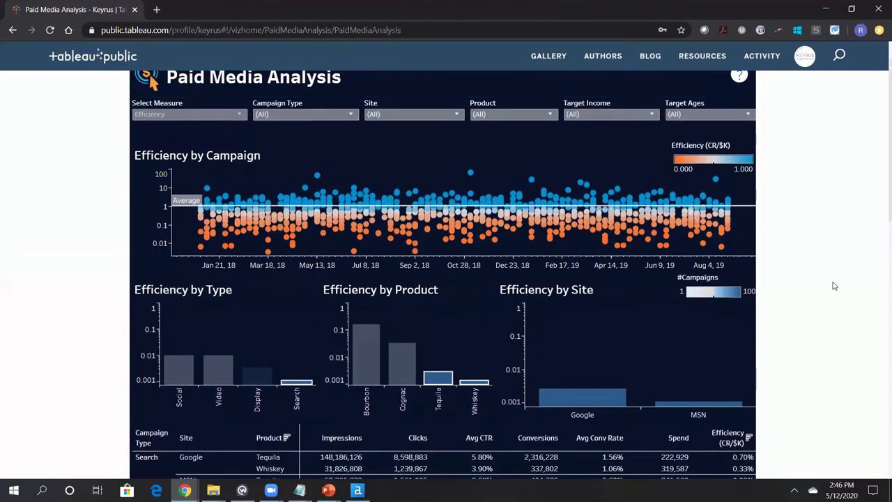
scroll(832, 285, down, 1)
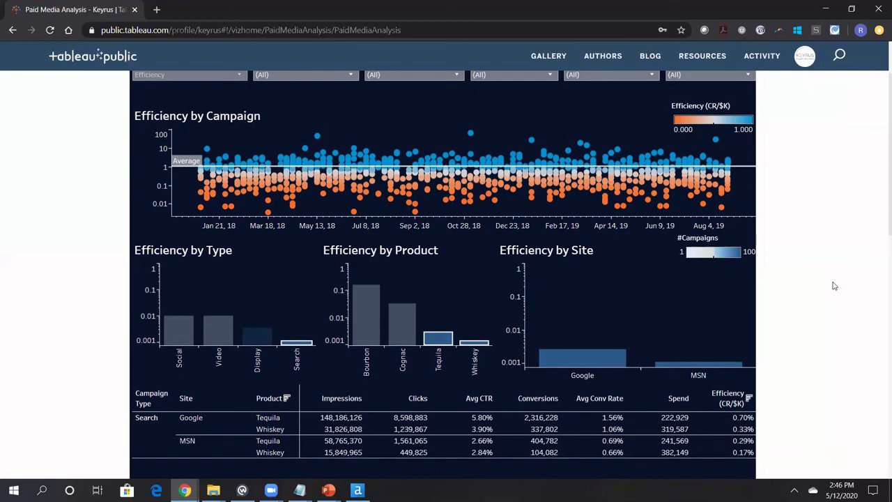
scroll(835, 286, up, 1)
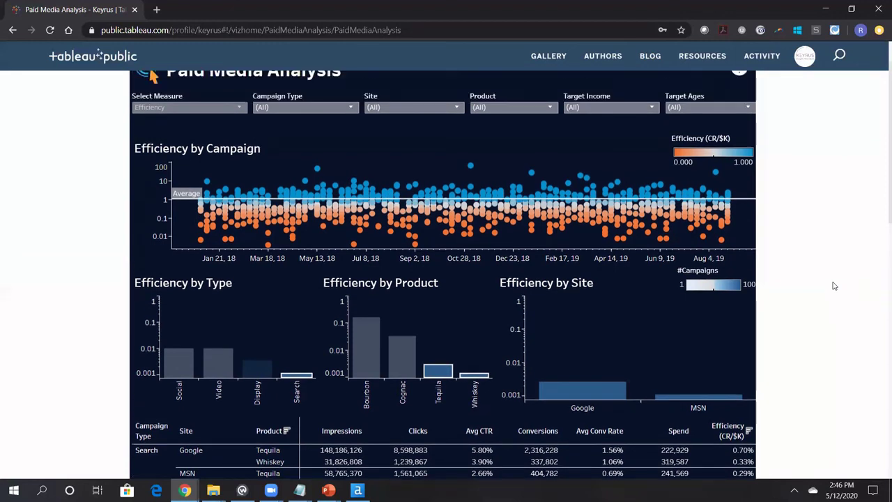